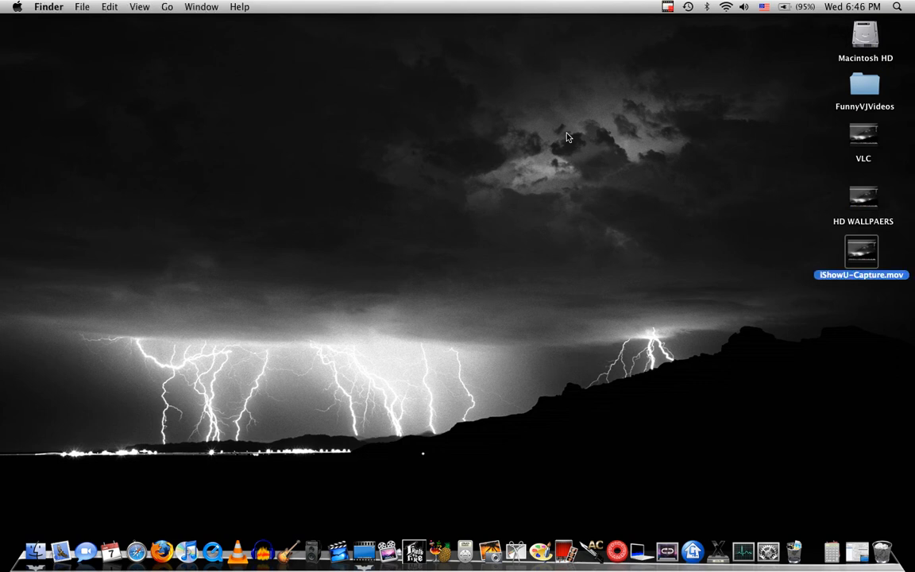
Put away the Safari window showing the StuffIt Expander 13.0.2 page, revealing the desktop
click(567, 137)
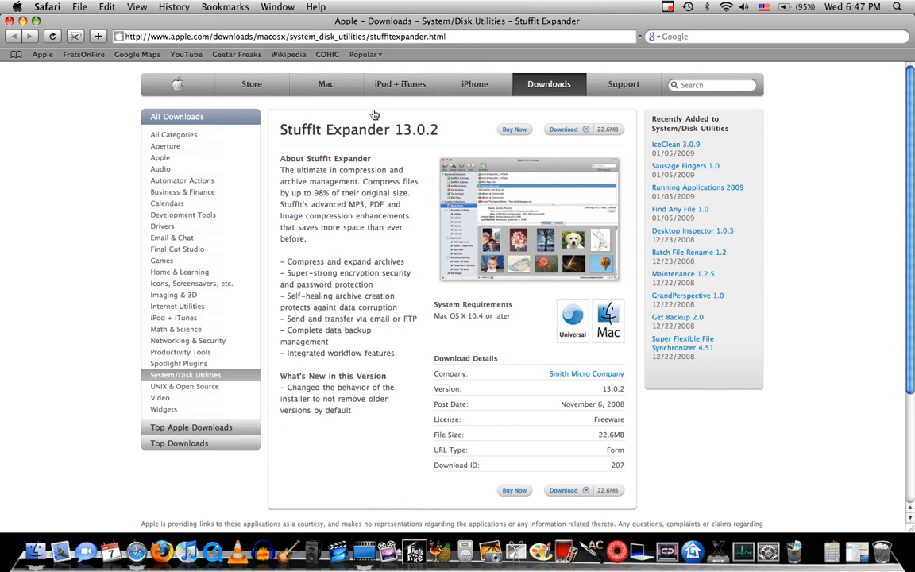
click(10, 20)
click(22, 21)
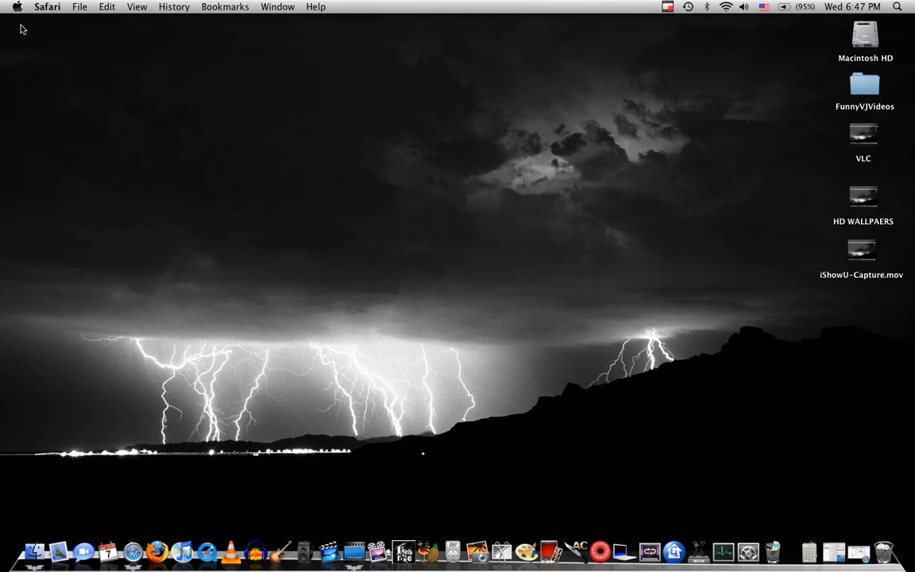